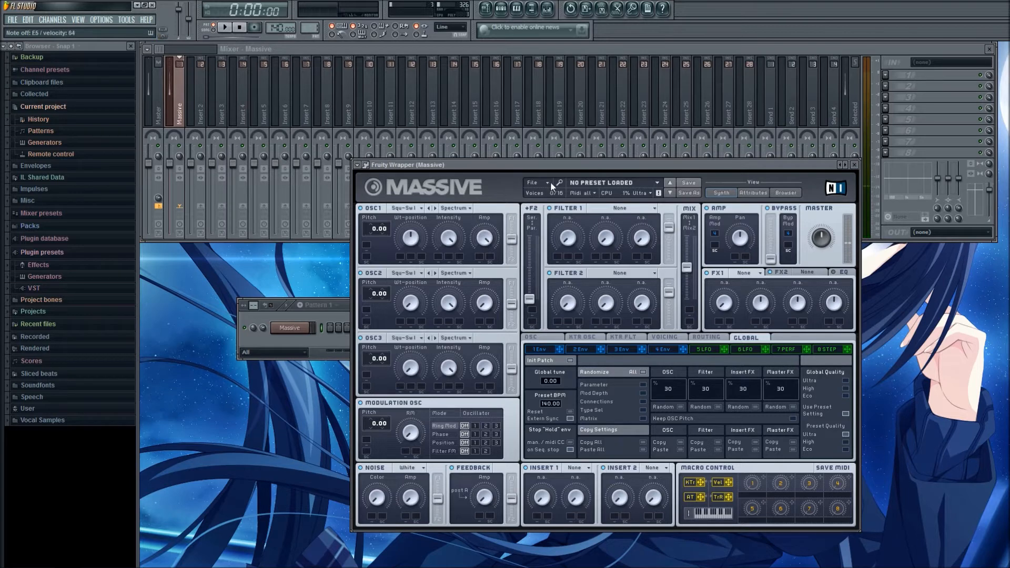
# Step: Start a new sound and turn the Wt-position and Intensity of all three oscillators fully up
pyautogui.click(550, 182)
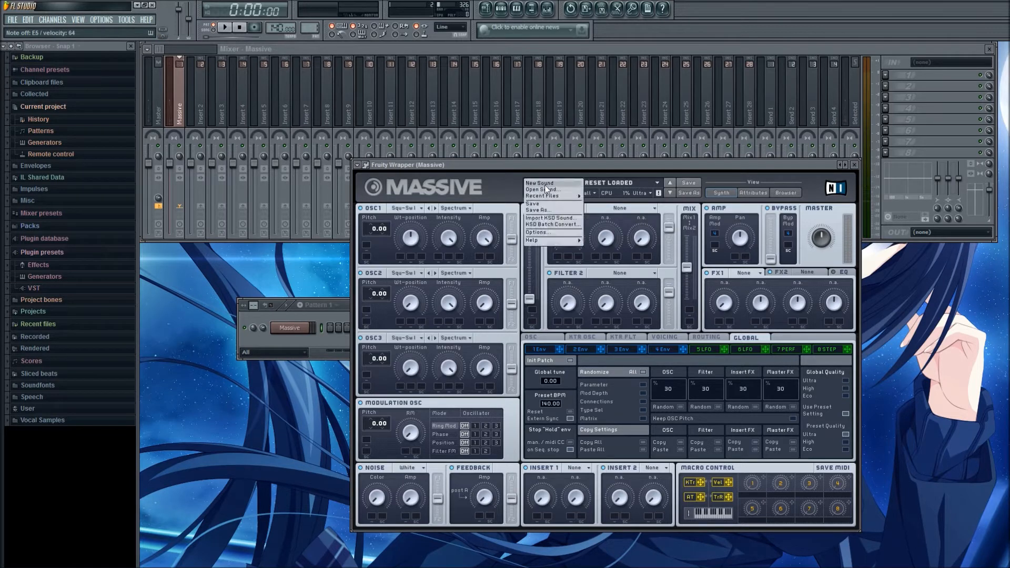
pyautogui.click(540, 183)
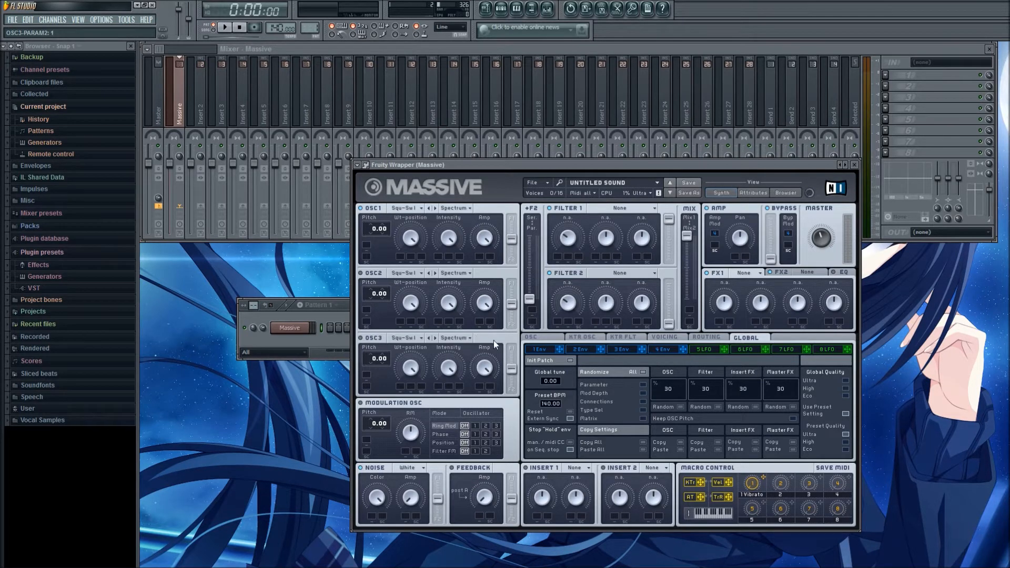
pyautogui.moveTo(448, 369); pyautogui.dragTo(450, 354)
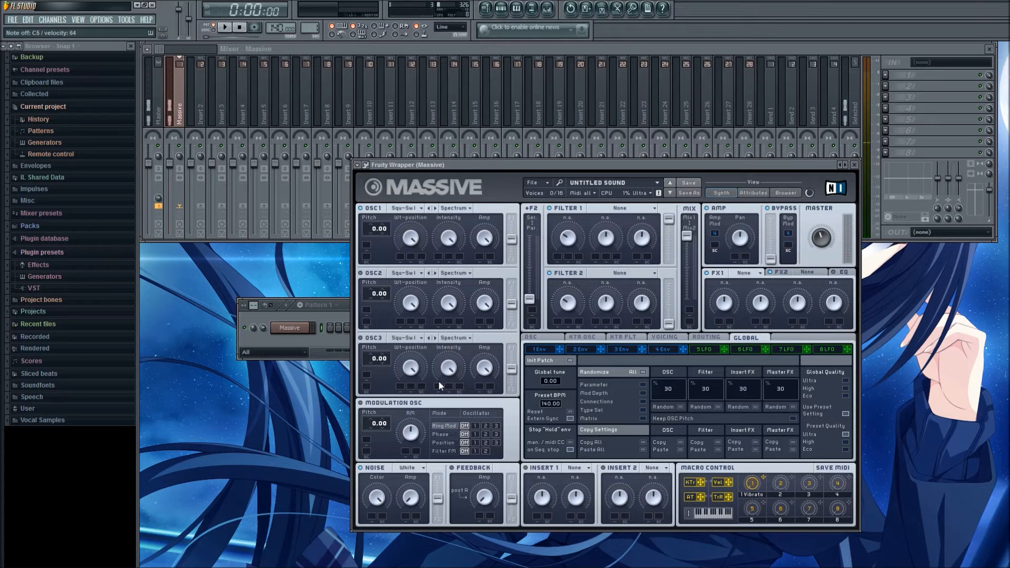
# Step: Set the voicing to 64 maximum voices and 8 unisono voices, and lower the master volume while auditioning notes
pyautogui.click(675, 338)
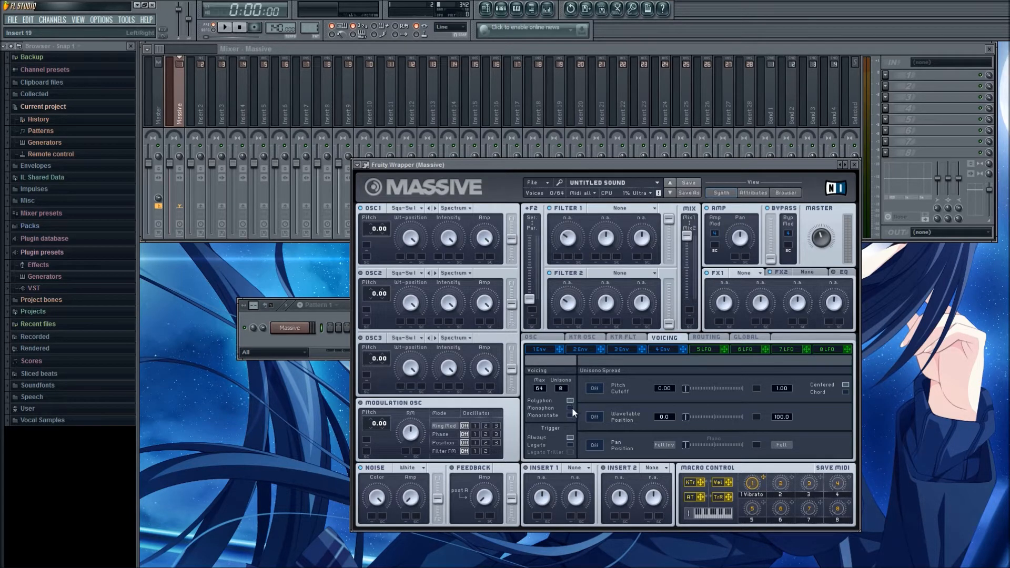
pyautogui.press('q')
pyautogui.press('q')
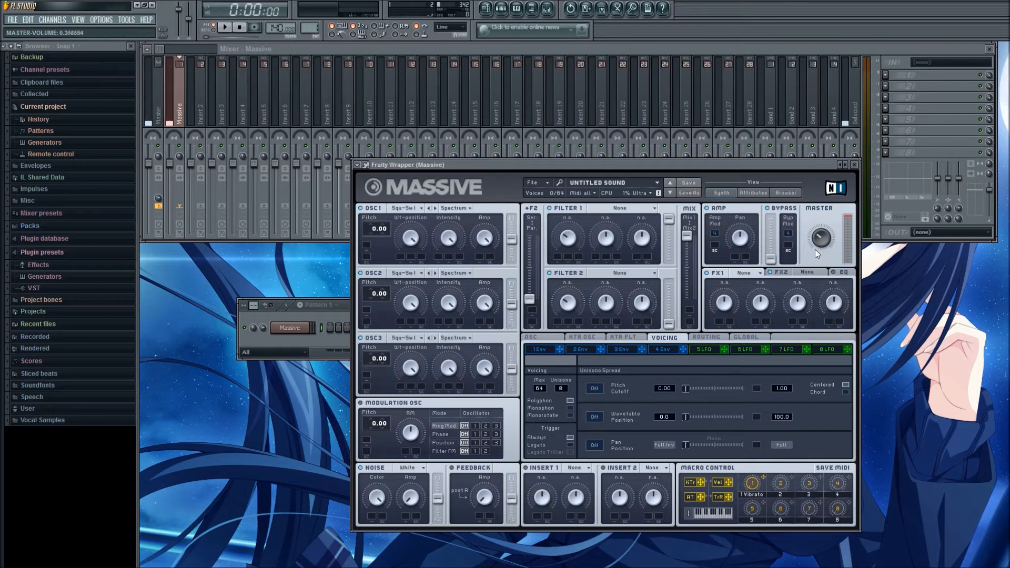
pyautogui.press('w')
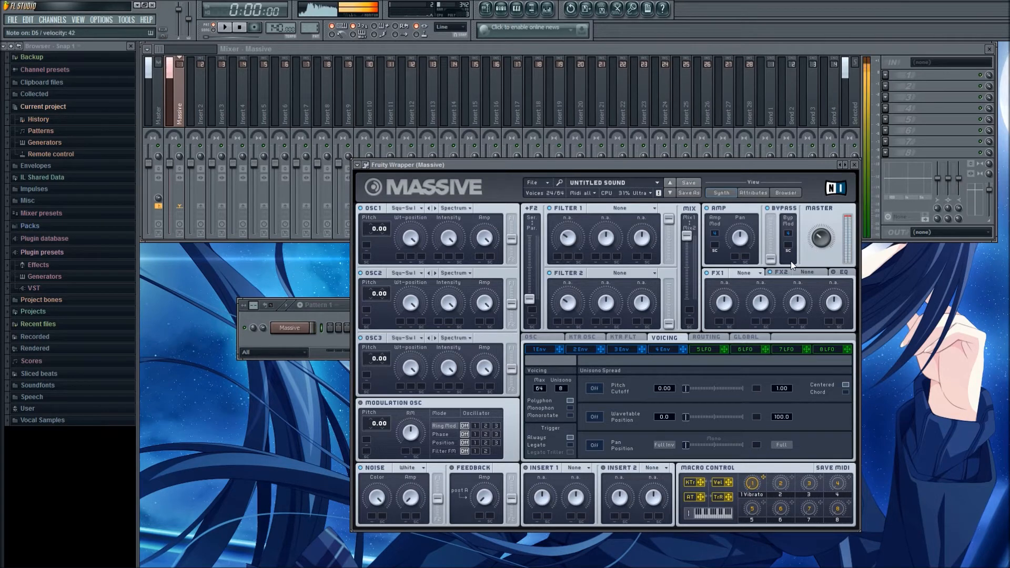
pyautogui.press('p')
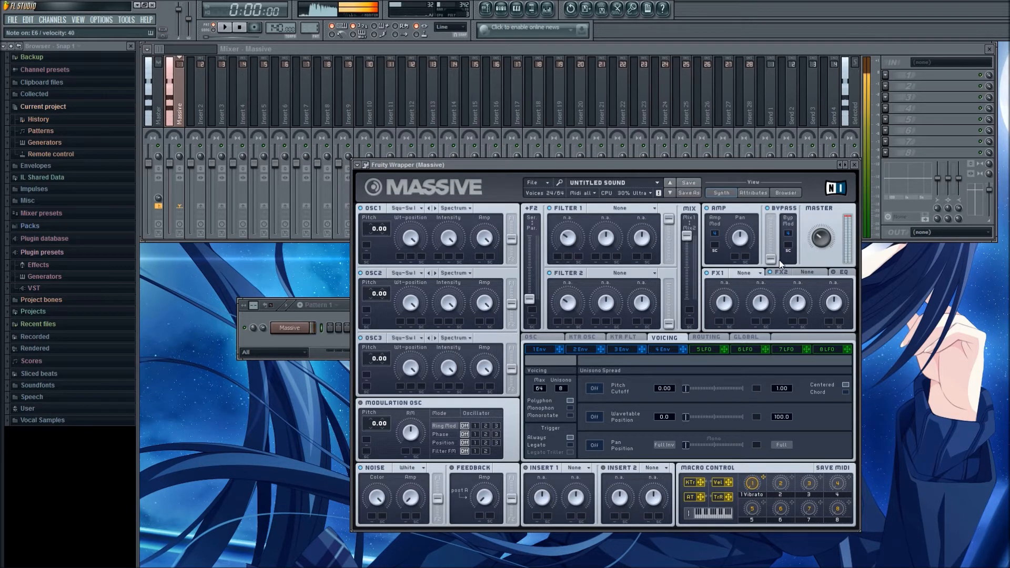
pyautogui.press('t')
# Step: Enable the unisono Pitch Cutoff spread at about 0.1 and the Pan Position spread at nearly full
pyautogui.click(595, 388)
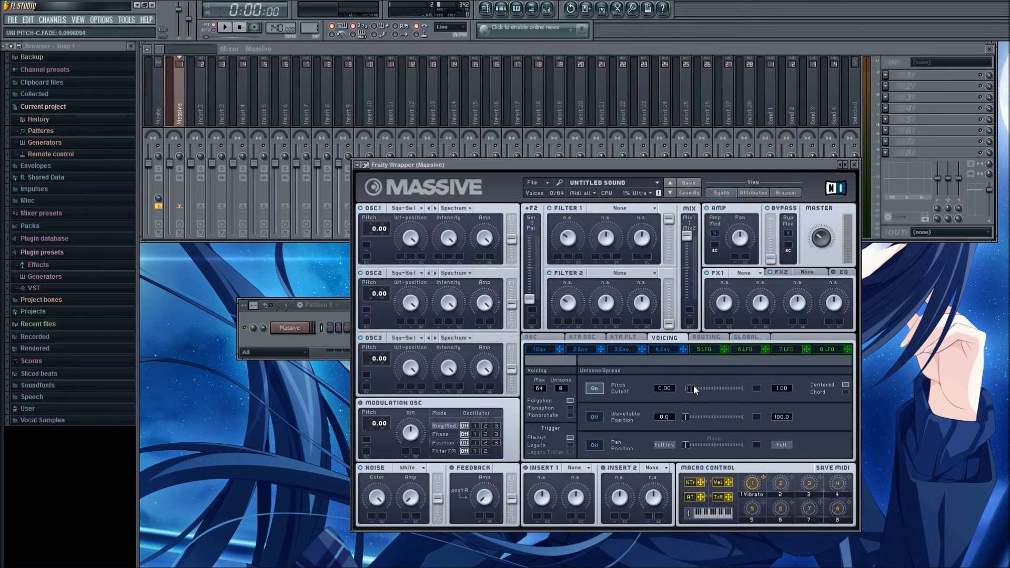
pyautogui.press('i')
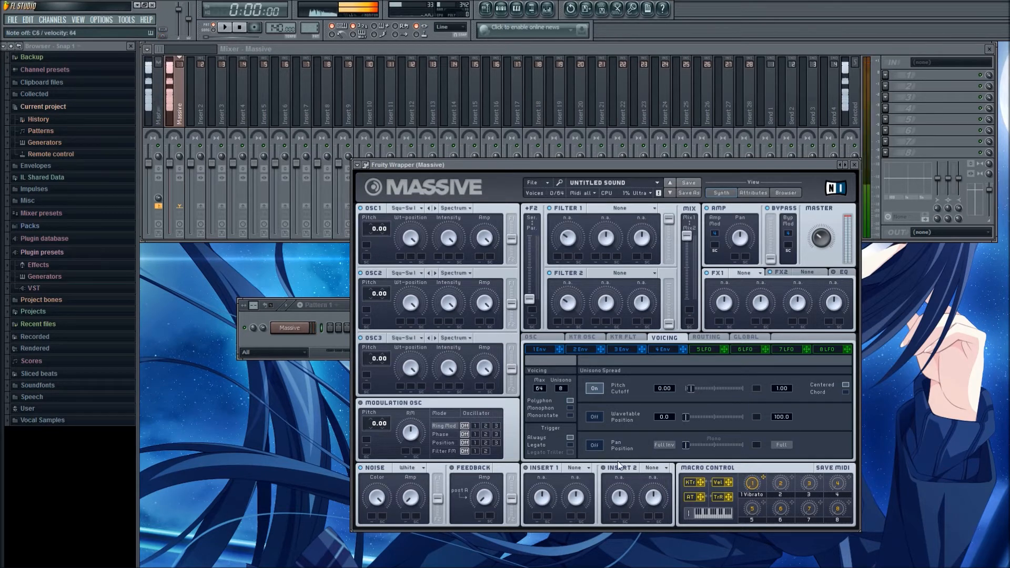
pyautogui.click(594, 445)
pyautogui.moveTo(686, 445); pyautogui.dragTo(743, 447)
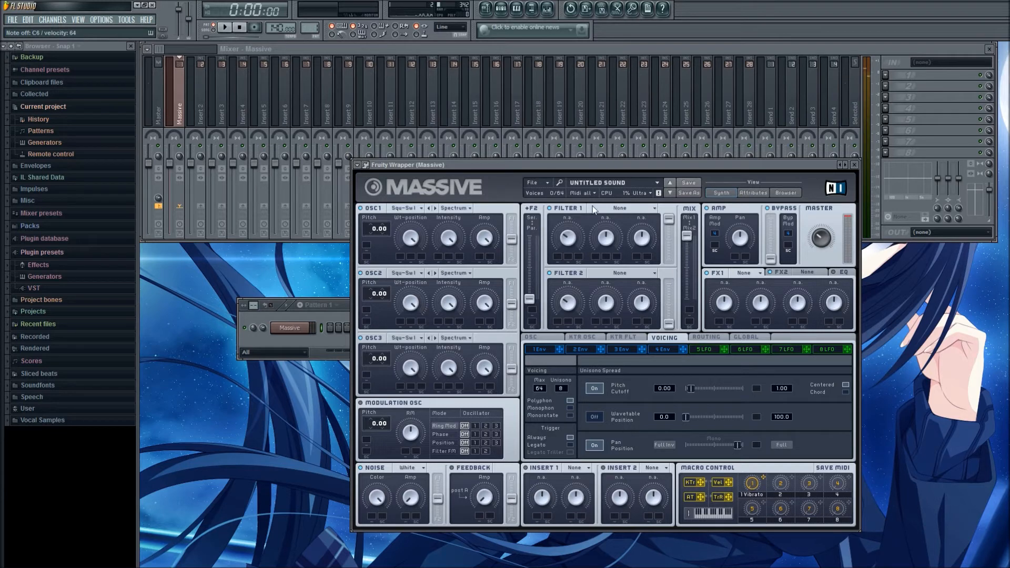
# Step: Set Filter 1 to Lowpass 4 with its cutoff around the middle and its resonance at 0
pyautogui.click(644, 208)
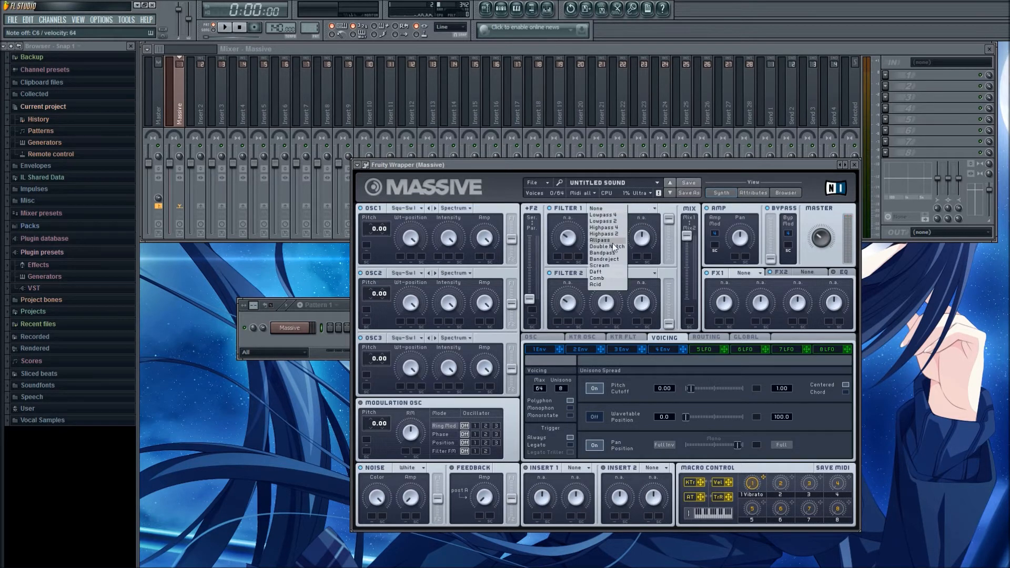
pyautogui.click(610, 216)
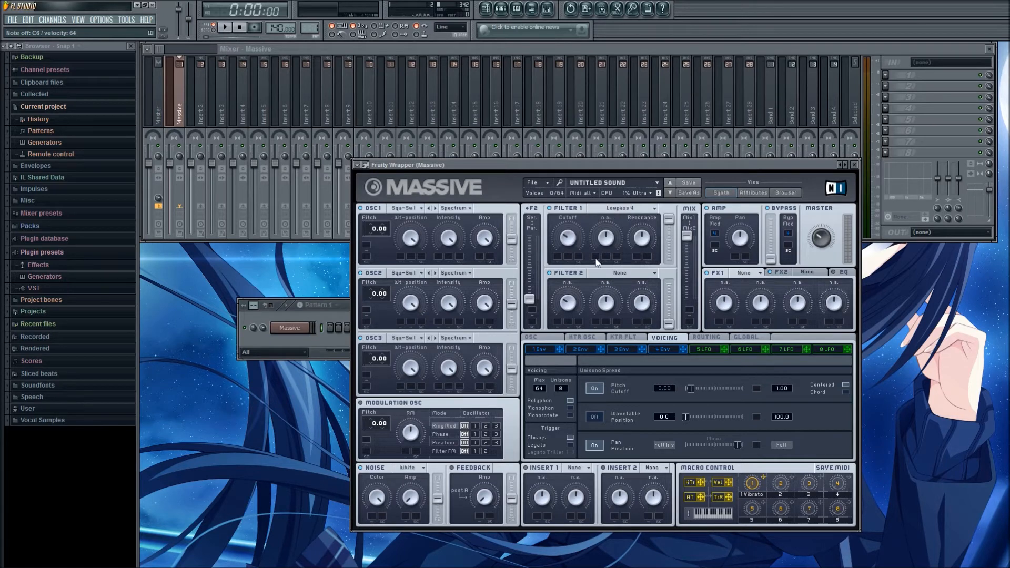
pyautogui.moveTo(642, 238); pyautogui.dragTo(649, 291)
pyautogui.moveTo(565, 238); pyautogui.dragTo(573, 226)
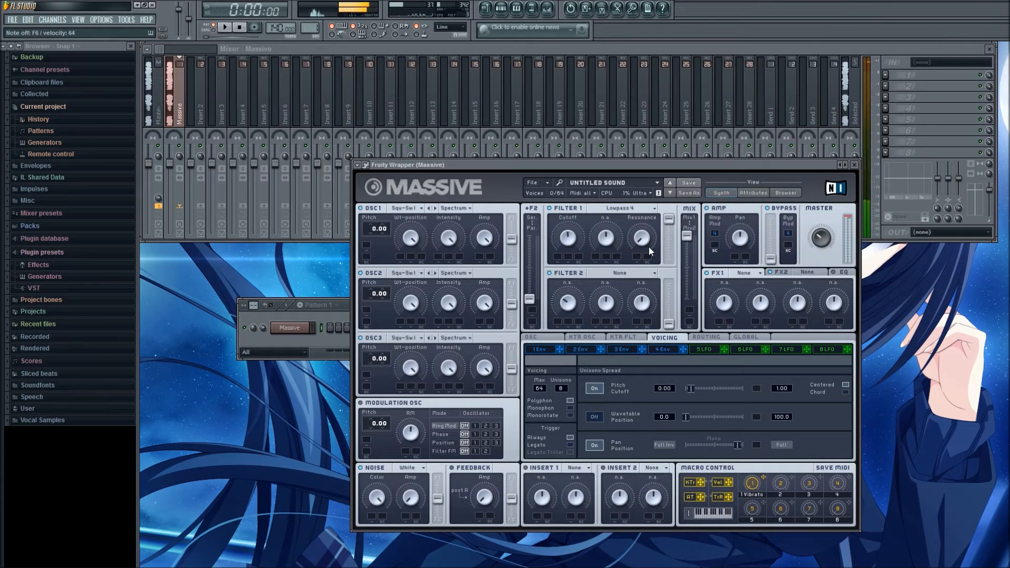
pyautogui.moveTo(646, 243); pyautogui.dragTo(646, 238)
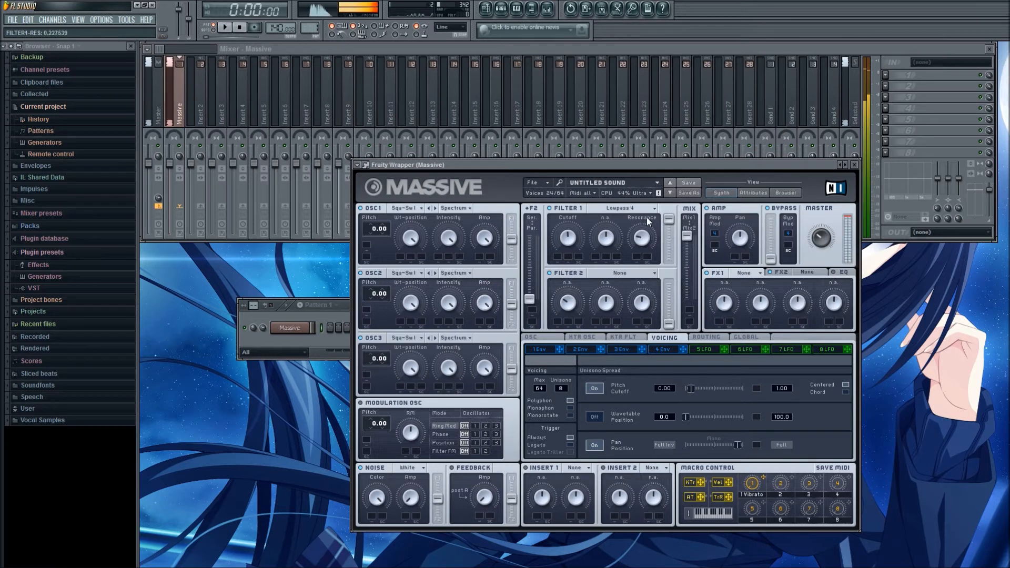
pyautogui.moveTo(661, 183); pyautogui.dragTo(660, 283)
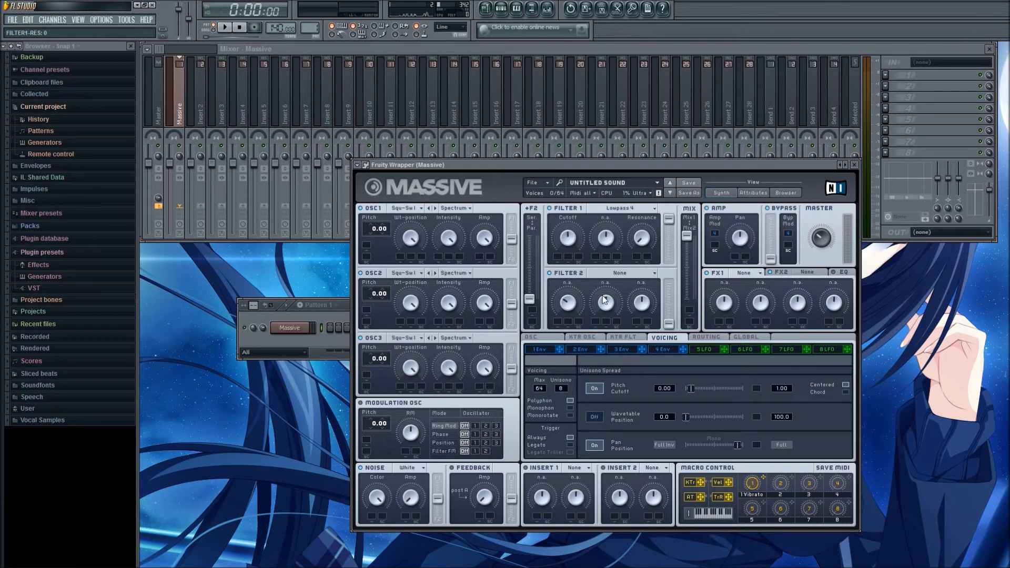
# Step: Shape envelope 1 with an attack of about 0.55 and the decay level and release at maximum
pyautogui.click(661, 350)
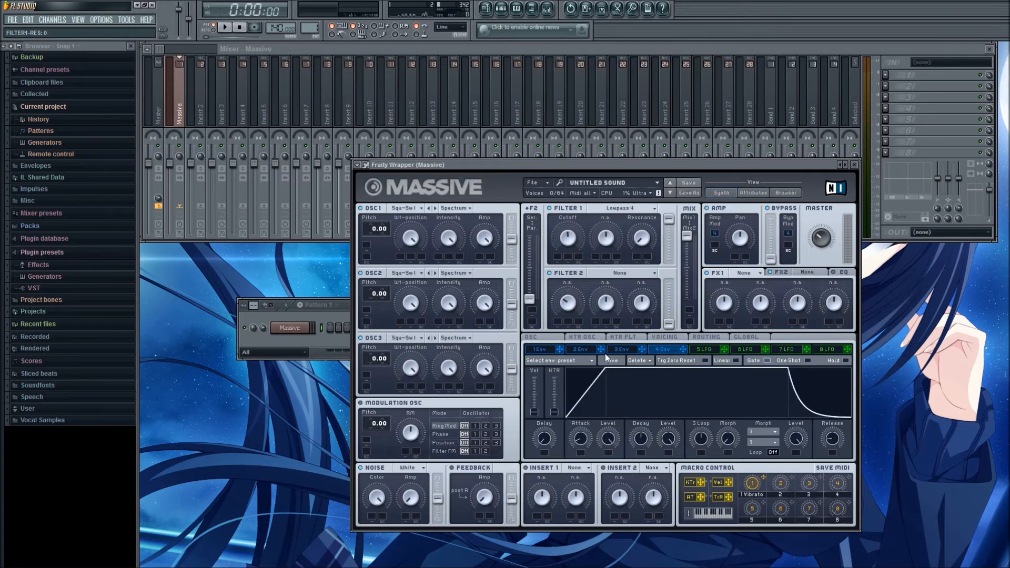
pyautogui.click(544, 352)
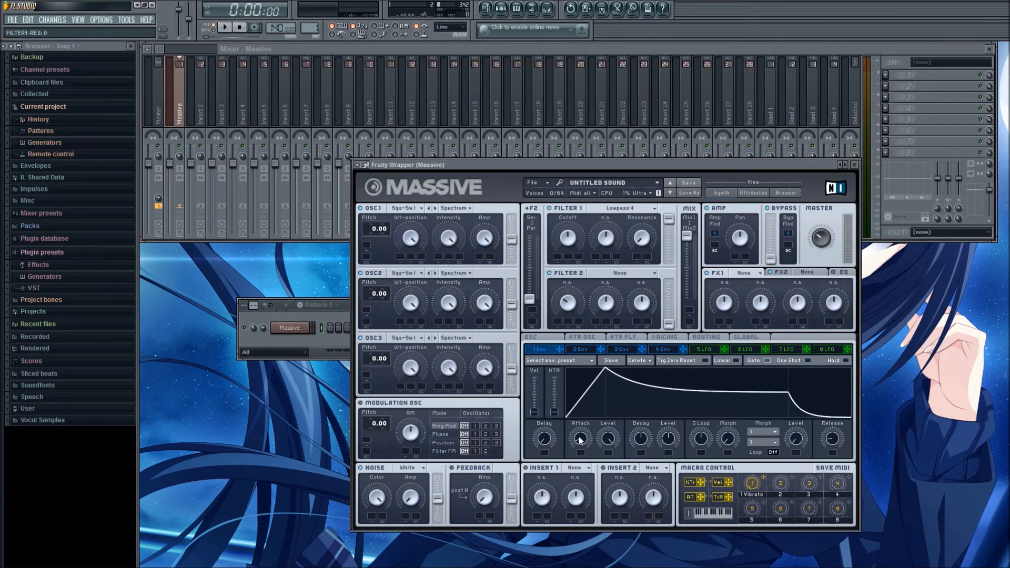
pyautogui.moveTo(580, 439); pyautogui.dragTo(591, 402)
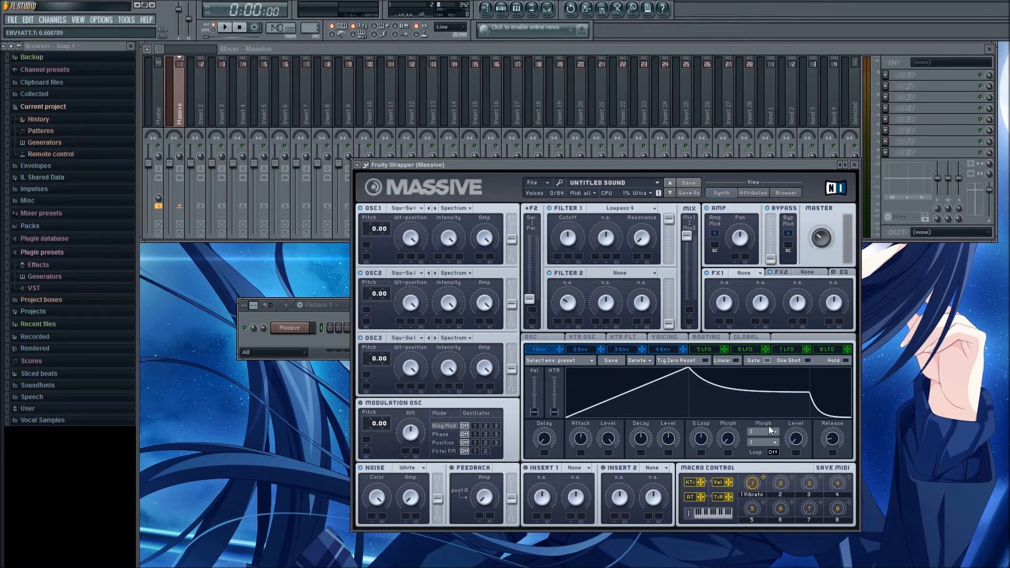
pyautogui.moveTo(670, 449); pyautogui.dragTo(721, 357)
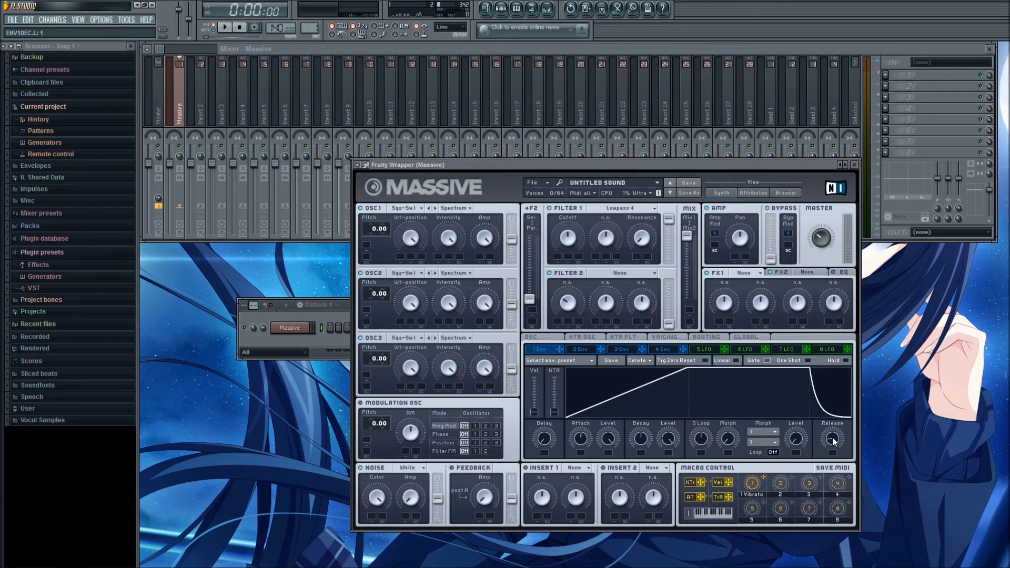
pyautogui.moveTo(833, 442); pyautogui.dragTo(931, 259)
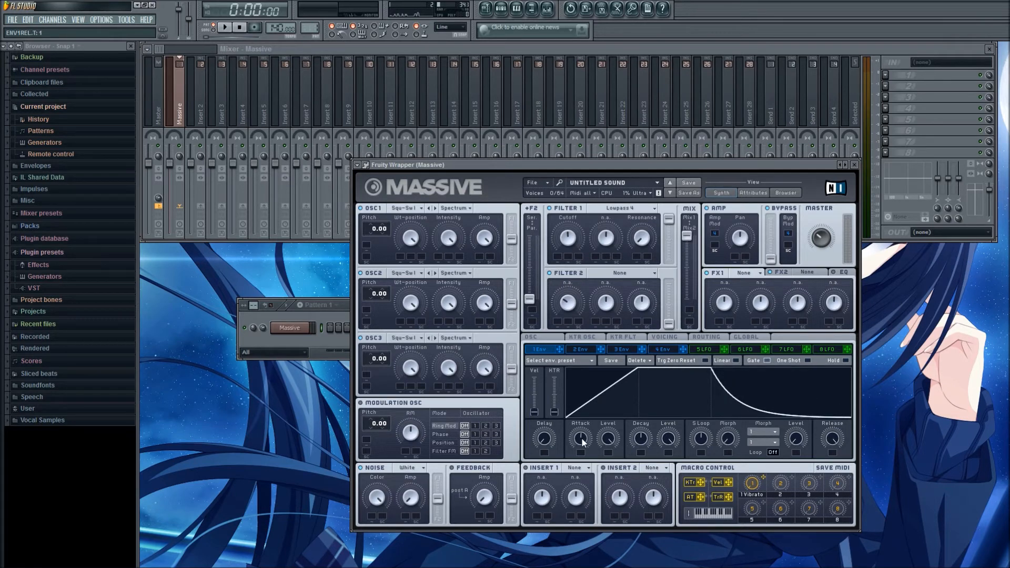
pyautogui.moveTo(578, 440); pyautogui.dragTo(583, 442)
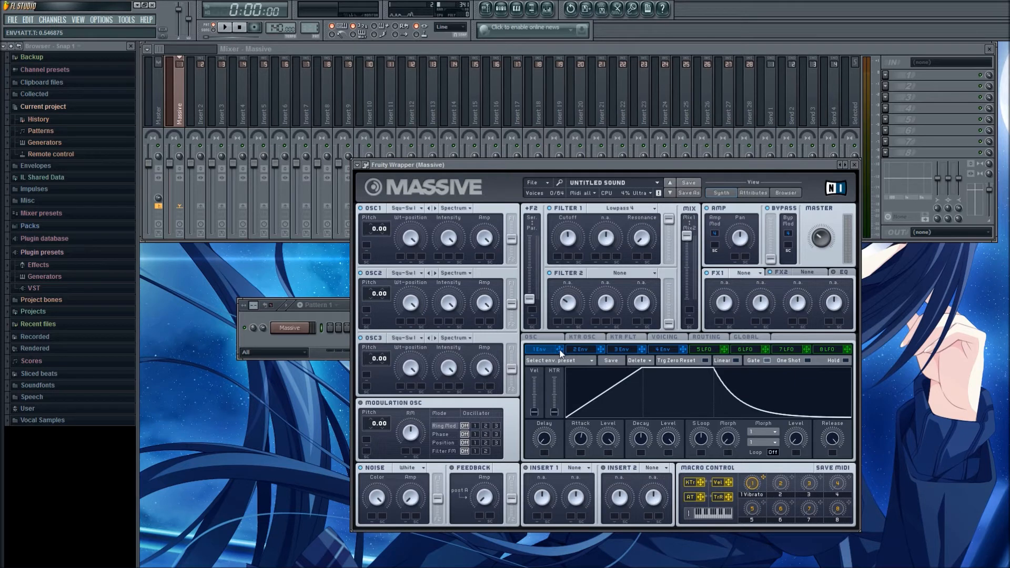
# Step: Assign envelope 1 to Filter 1's cutoff and set its modulation amount
pyautogui.moveTo(561, 345); pyautogui.dragTo(559, 257)
pyautogui.doubleClick(557, 256)
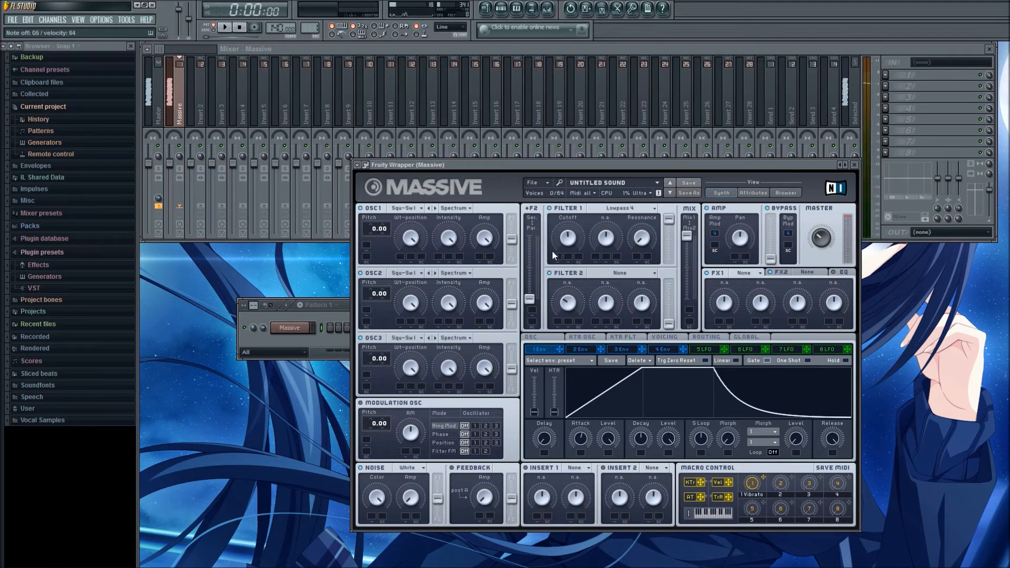
pyautogui.moveTo(559, 350); pyautogui.dragTo(558, 257)
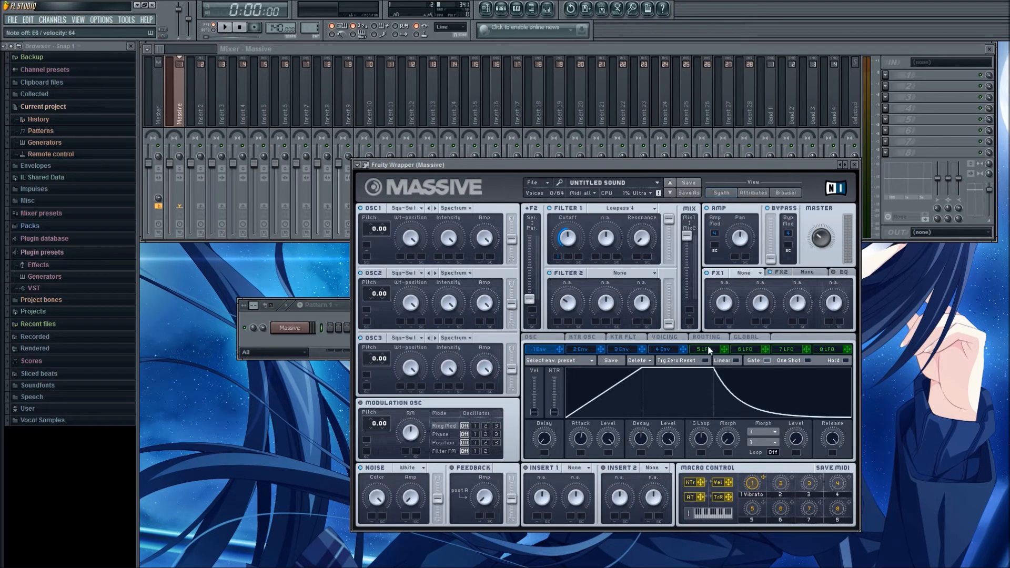
# Step: Clear Macro 1, assign it to envelope 1's attack and Filter 1's cutoff, and audition the macro
pyautogui.rightClick(754, 485)
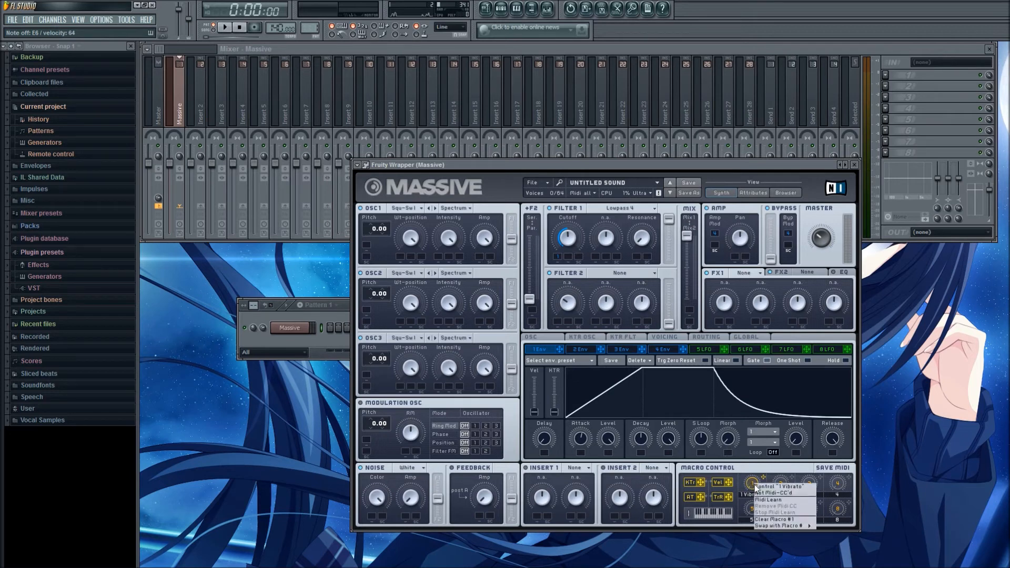
pyautogui.click(768, 519)
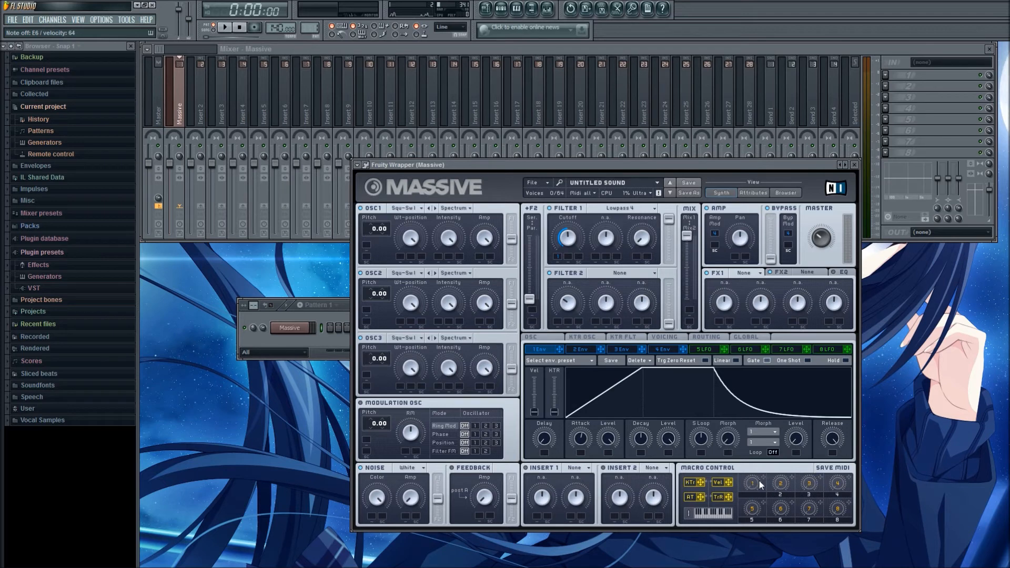
pyautogui.moveTo(763, 479); pyautogui.dragTo(581, 455)
pyautogui.moveTo(764, 481)
pyautogui.mouseDown()
pyautogui.moveTo(578, 317)
pyautogui.moveTo(567, 257)
pyautogui.mouseUp()
pyautogui.moveTo(568, 256); pyautogui.dragTo(578, 128)
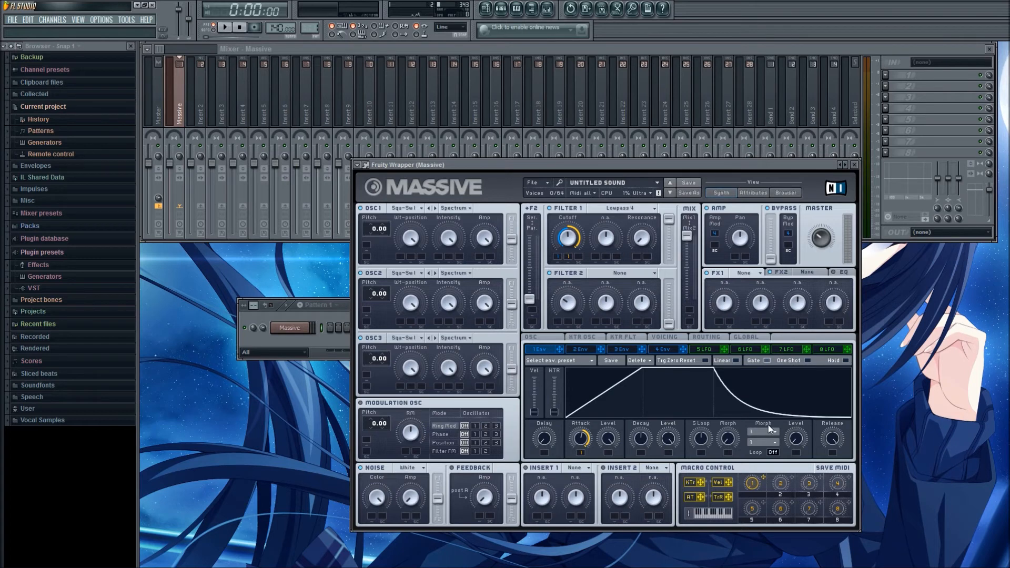
pyautogui.press('w')
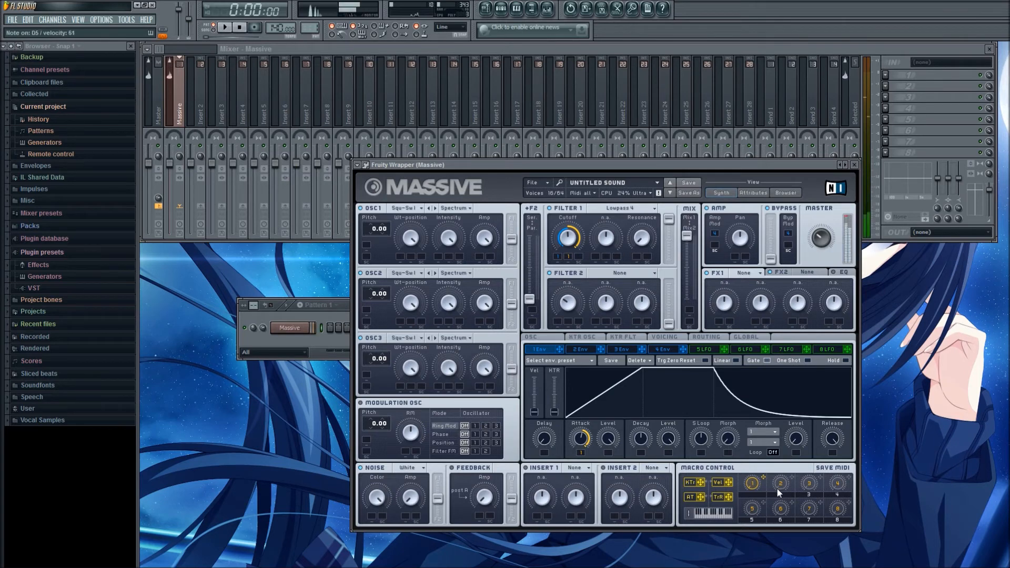
pyautogui.moveTo(752, 483)
pyautogui.mouseDown()
pyautogui.moveTo(788, 393)
pyautogui.moveTo(755, 499)
pyautogui.mouseUp()
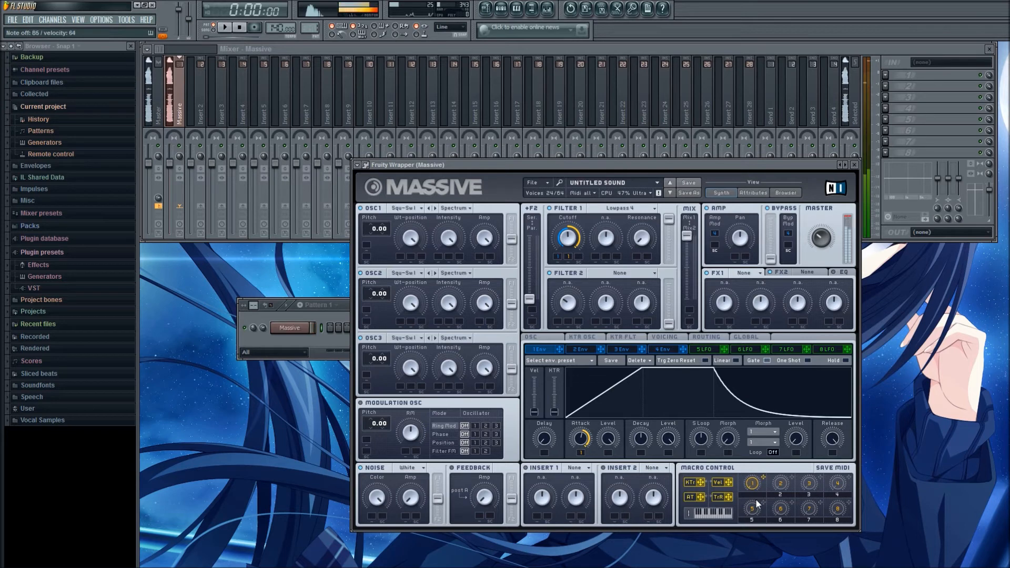
# Step: Lower the EQ's low shelf to about 0.27 and turn Macro 1 down to 0
pyautogui.click(836, 272)
pyautogui.moveTo(728, 311); pyautogui.dragTo(728, 347)
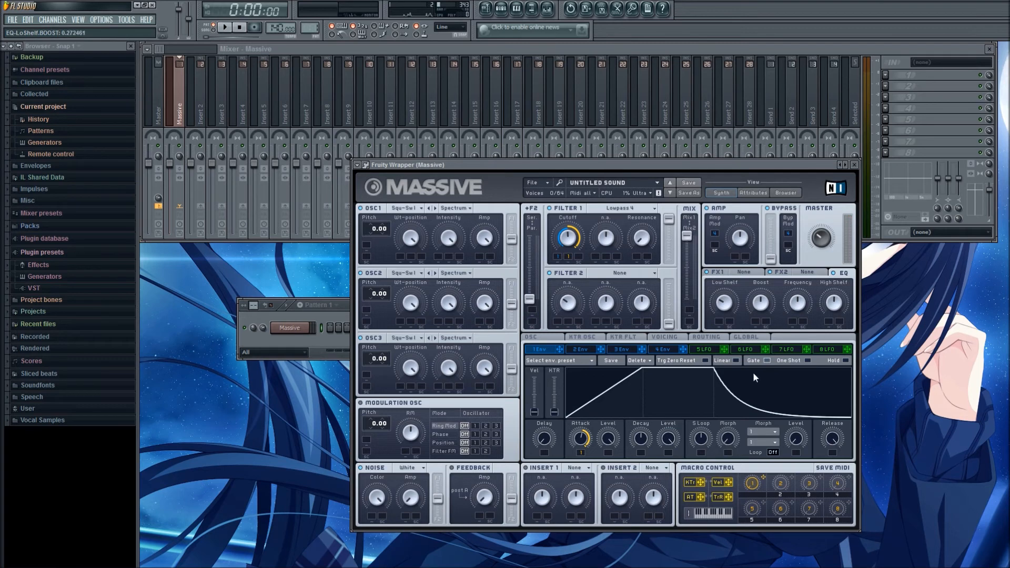
pyautogui.moveTo(751, 482)
pyautogui.mouseDown()
pyautogui.moveTo(770, 435)
pyautogui.moveTo(751, 497)
pyautogui.mouseUp()
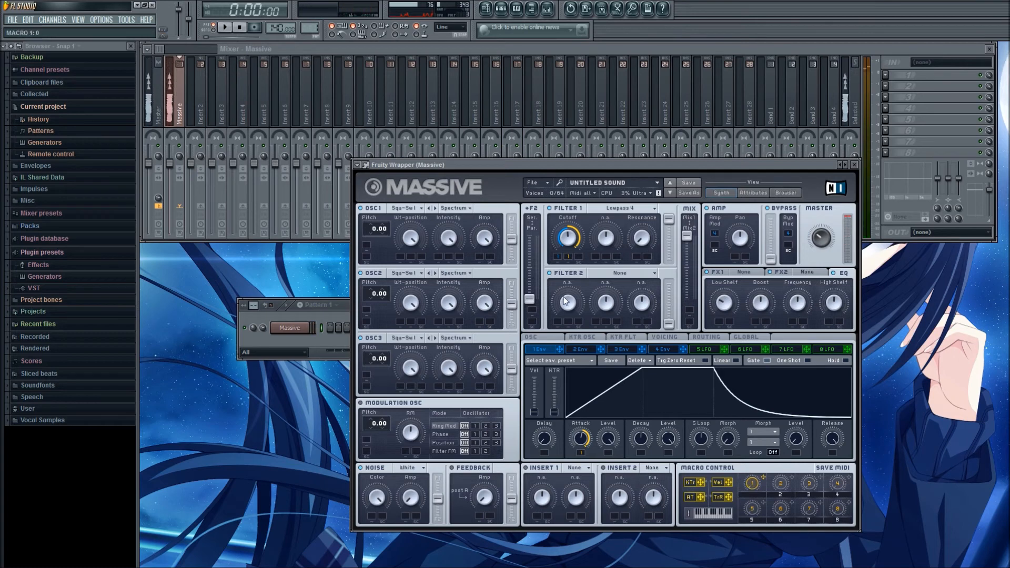
# Step: Check the audio driver and buffer settings, and play a test note
pyautogui.click(102, 19)
pyautogui.click(133, 51)
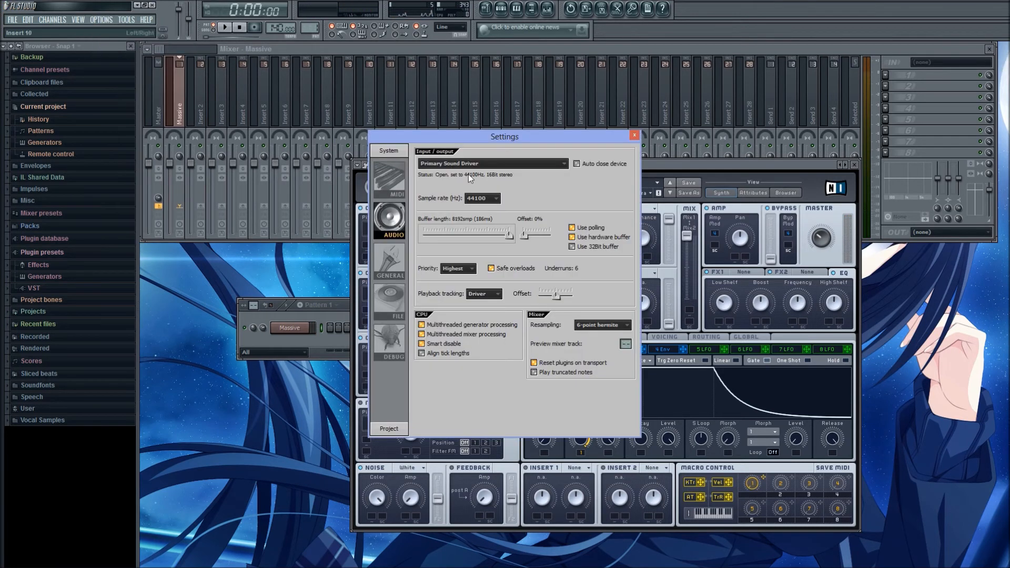
pyautogui.click(634, 135)
pyautogui.press('c')
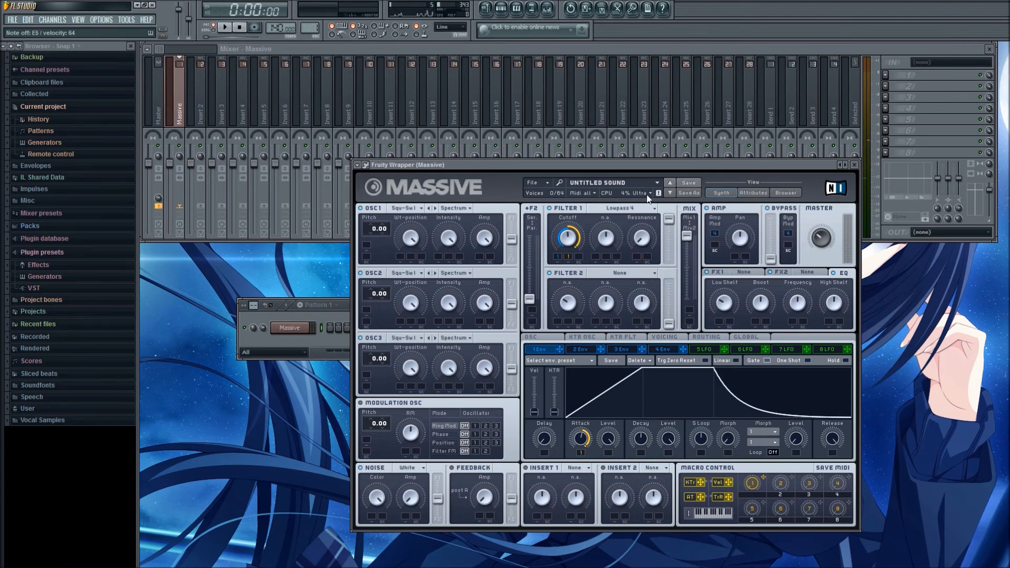
# Step: Set the synth's quality to Global-Eco and show the voicing settings
pyautogui.click(650, 194)
pyautogui.click(648, 194)
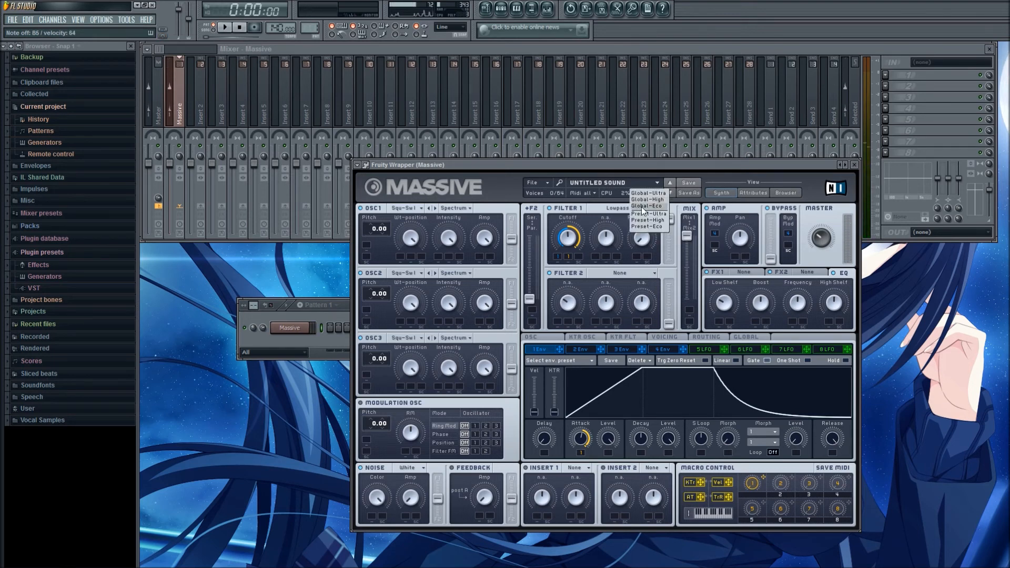
pyautogui.click(643, 206)
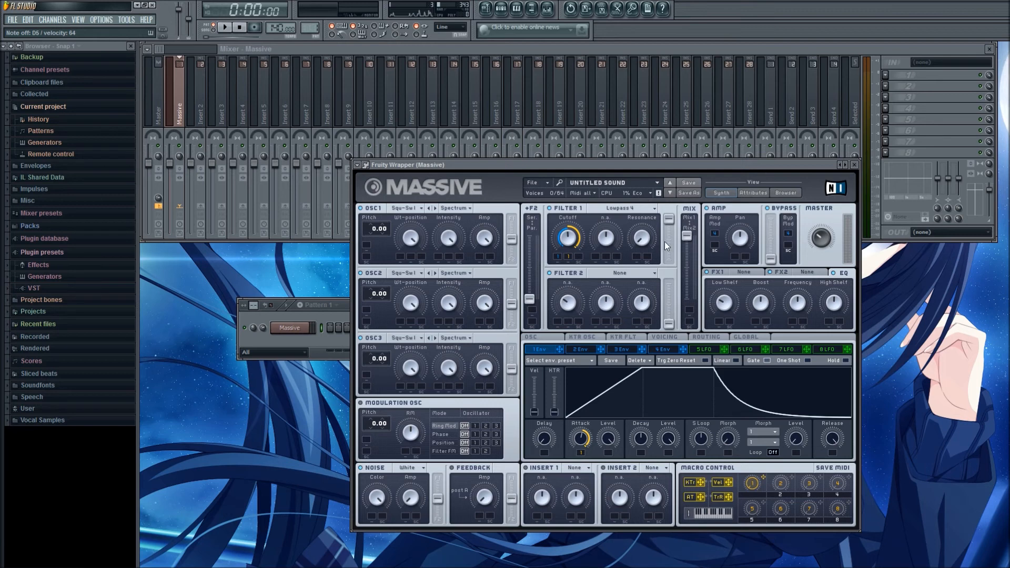
pyautogui.click(658, 337)
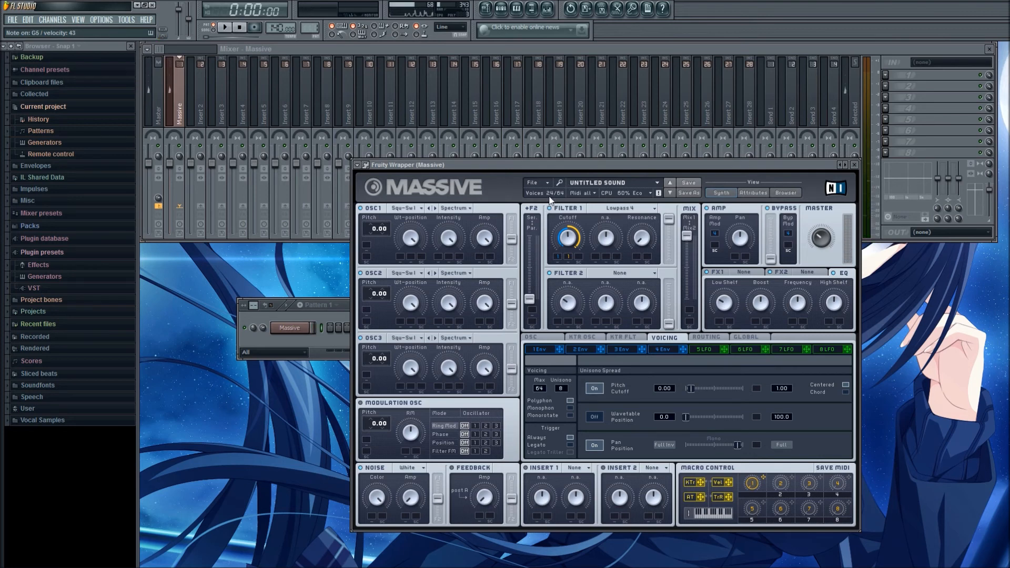
# Step: Try the synth's quality at Global-Ultra, return it to Global-Eco, and review the quality options
pyautogui.click(649, 193)
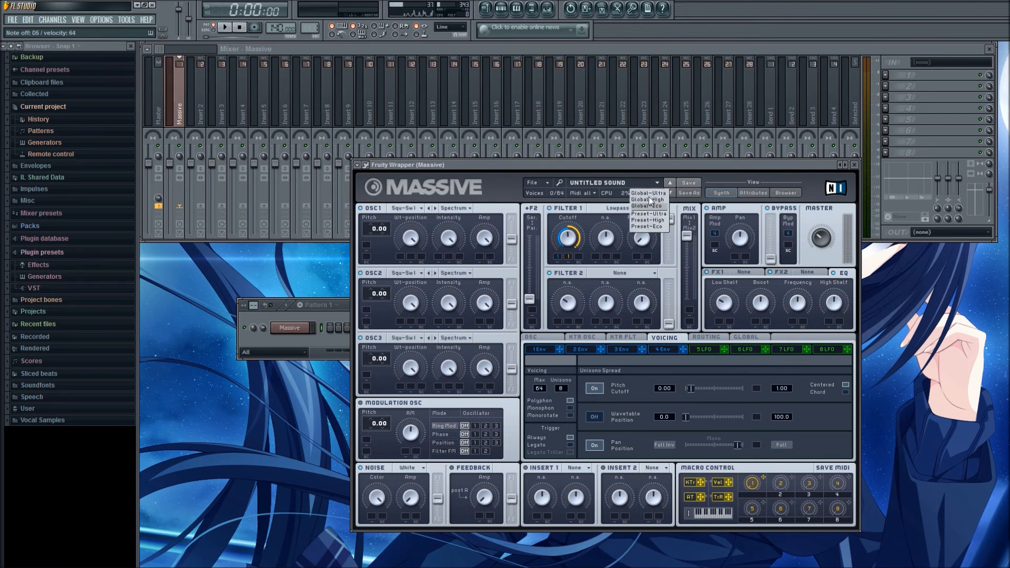
pyautogui.click(648, 192)
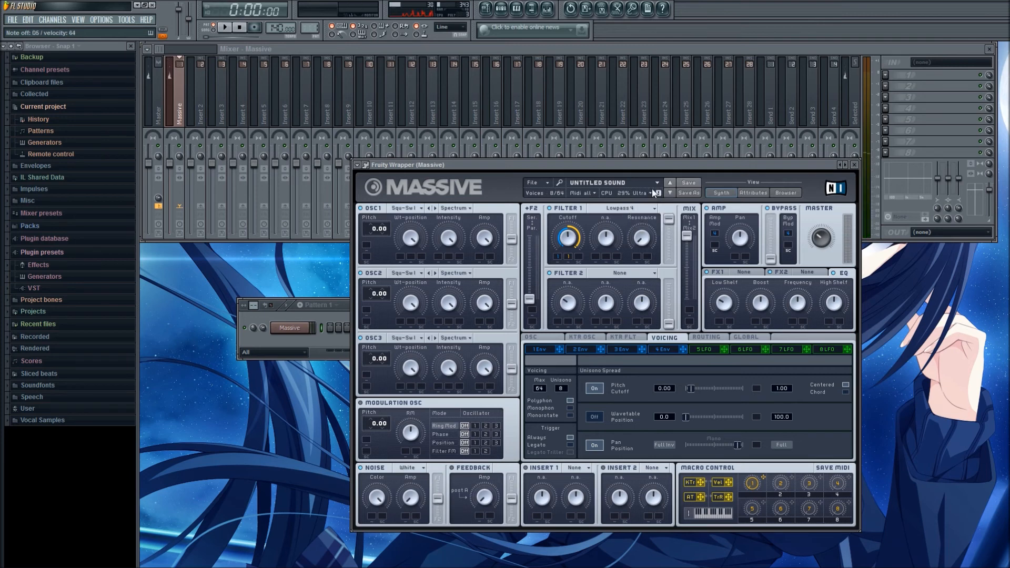
pyautogui.click(649, 192)
pyautogui.click(646, 206)
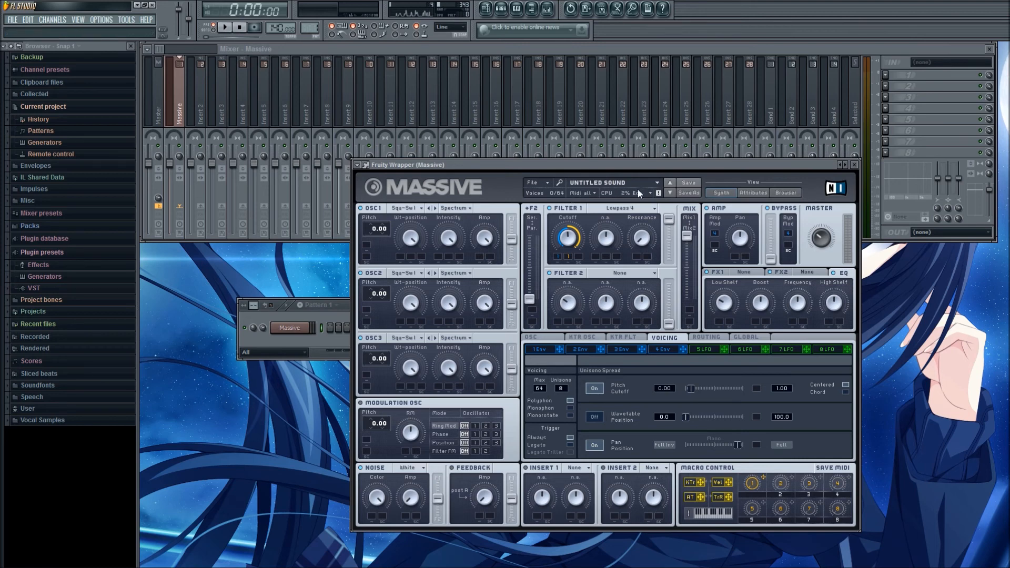
pyautogui.click(652, 194)
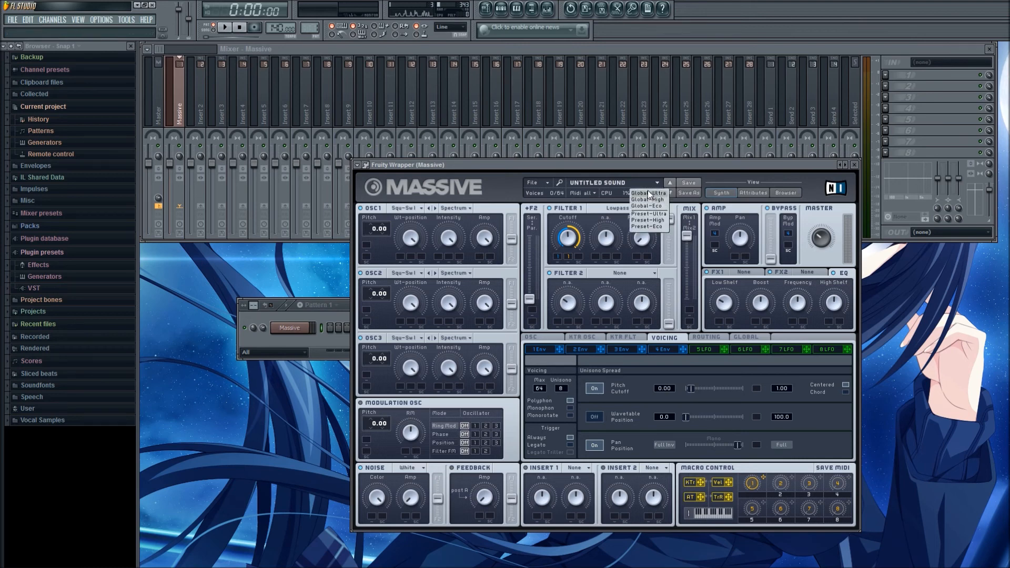
pyautogui.click(646, 170)
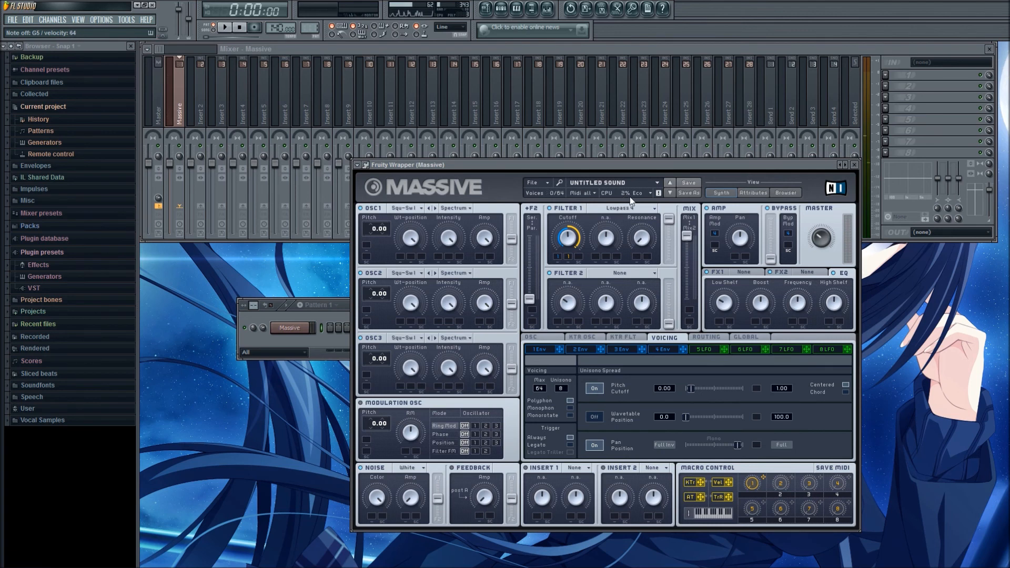
# Step: Audition the sound with the quality set to Global-High, and switch the quality back to Global-Eco
pyautogui.click(644, 196)
pyautogui.click(648, 192)
pyautogui.click(648, 191)
pyautogui.click(648, 195)
pyautogui.click(646, 200)
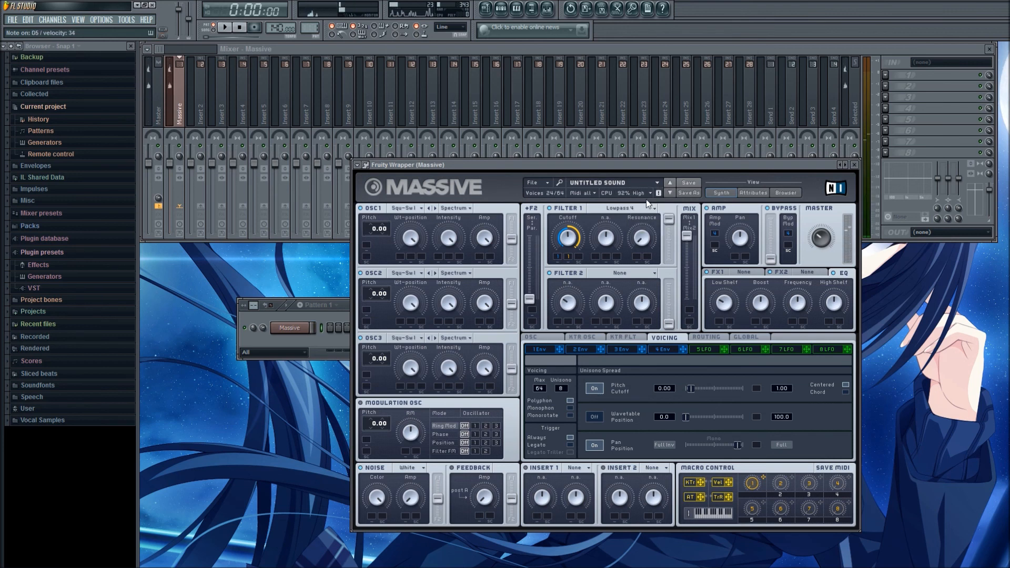
pyautogui.click(648, 194)
pyautogui.click(647, 206)
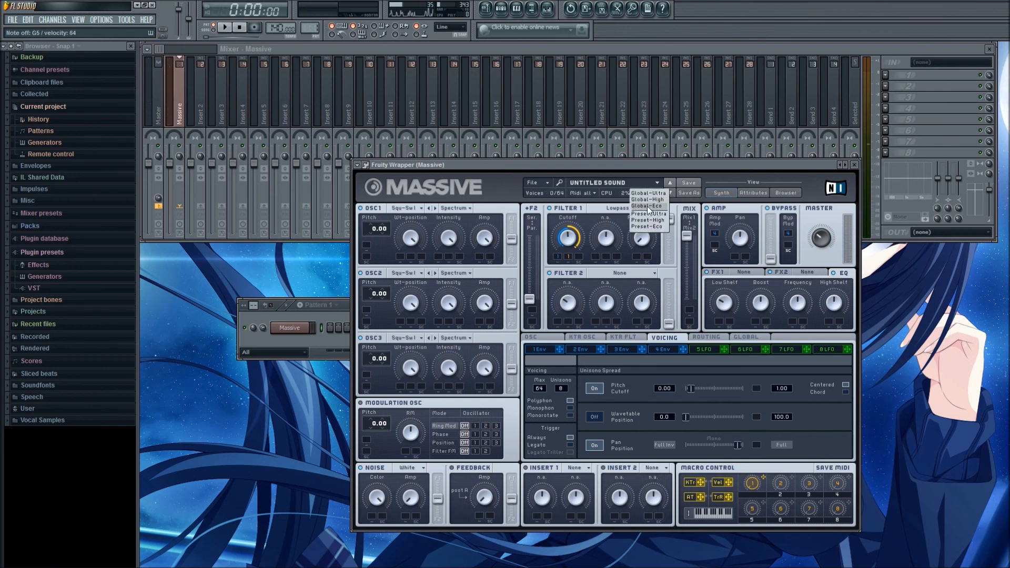